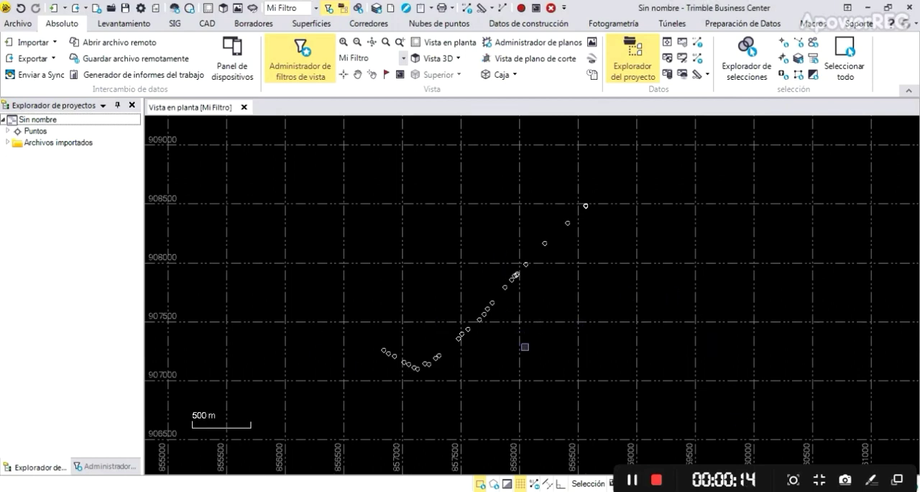
Open the configuration of the Internet download providers.
left_click(131, 26)
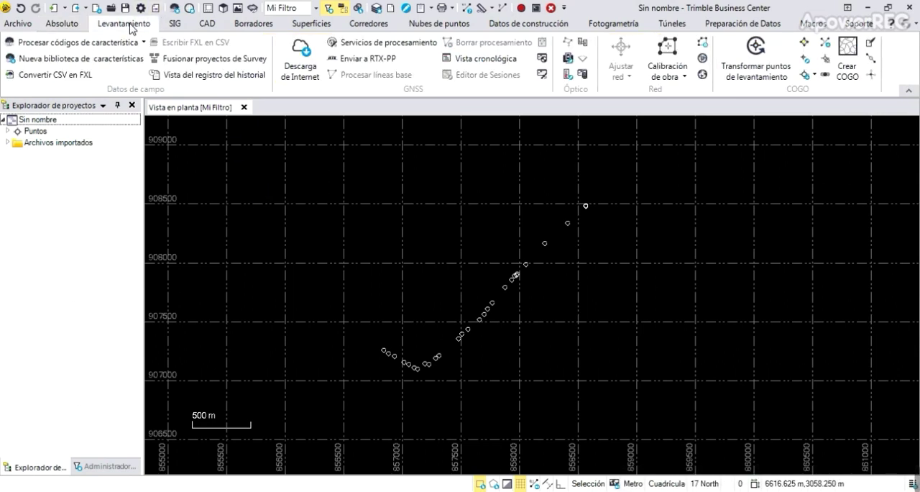
left_click(175, 23)
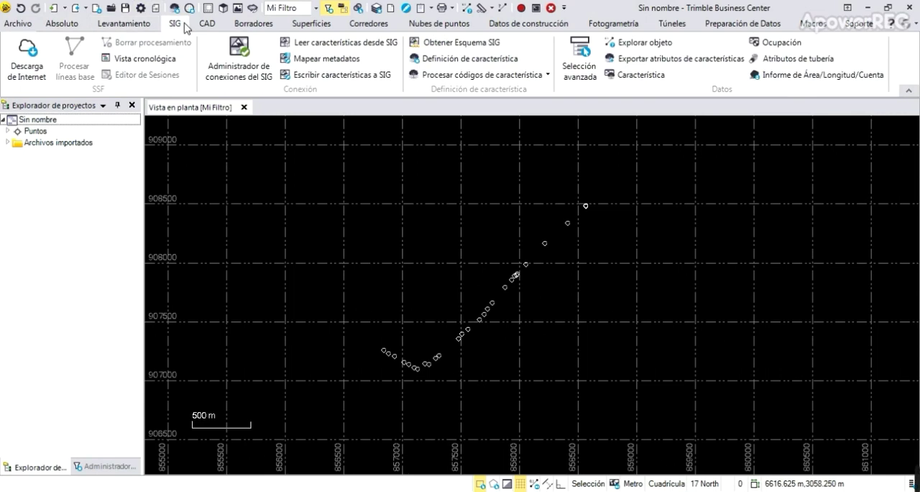
left_click(30, 56)
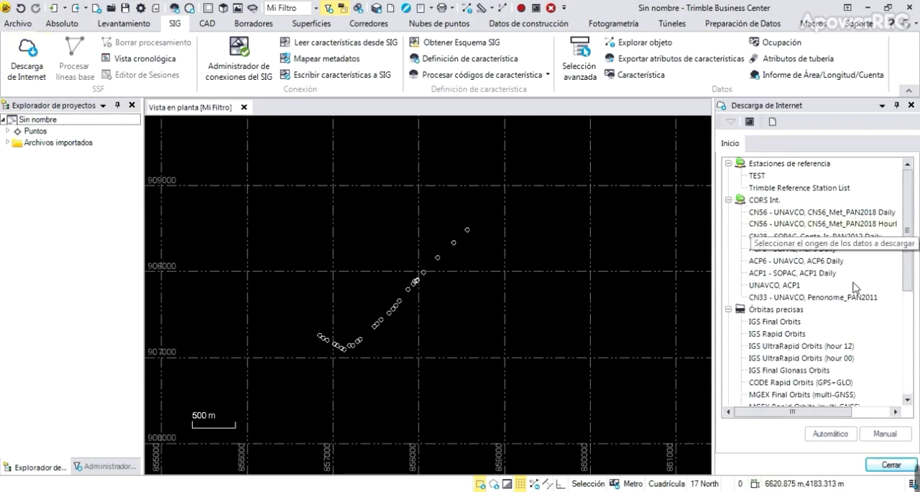
left_click(773, 122)
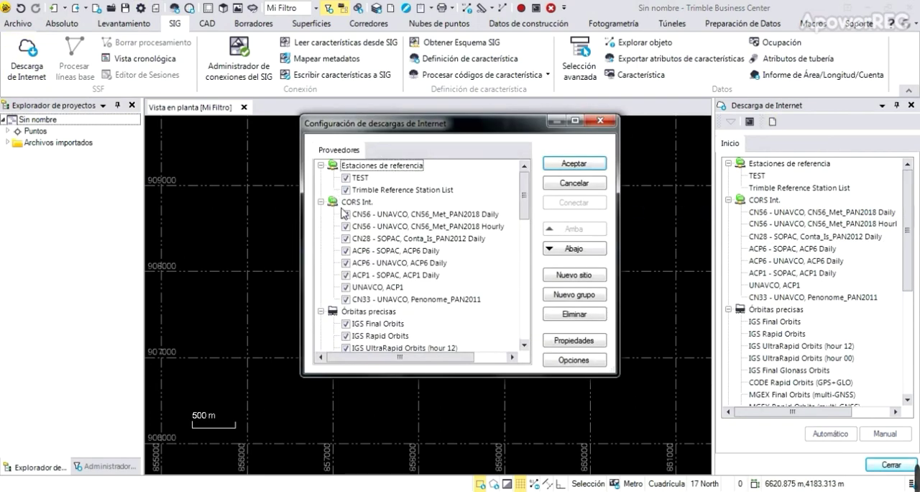
Create a provider group named CORS IGN Panama of type Descargar estación de referencia.
left_click(578, 294)
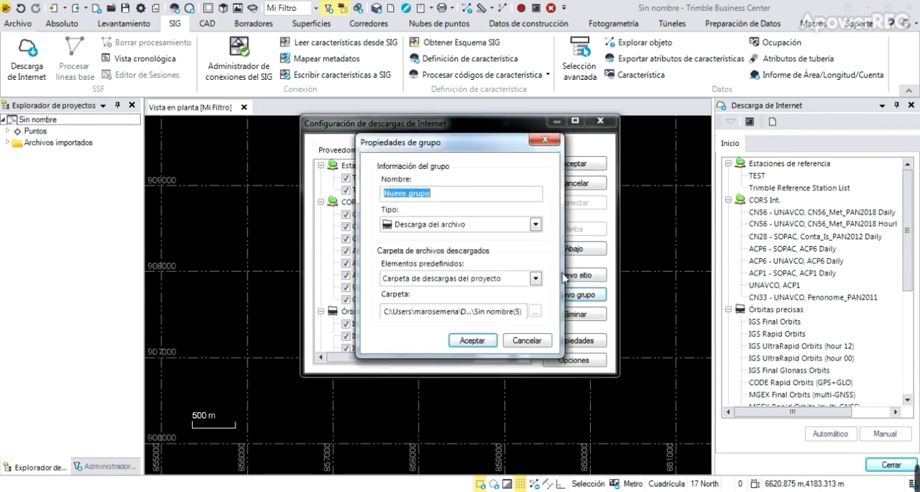
left_click(537, 225)
left_click(524, 240)
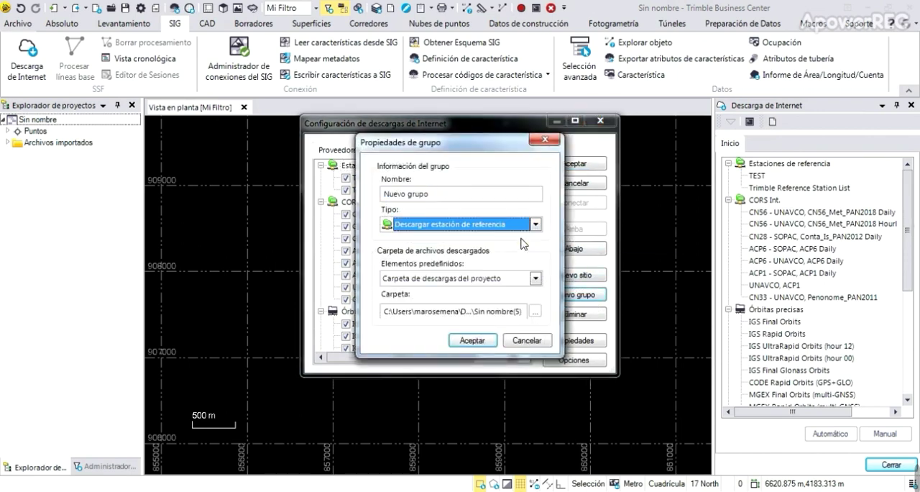
left_click_drag(460, 192, 377, 192)
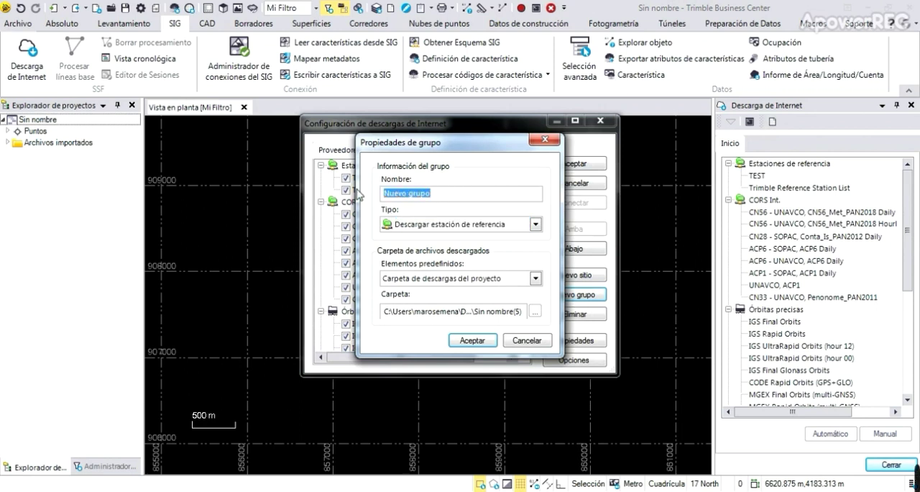
type("I")
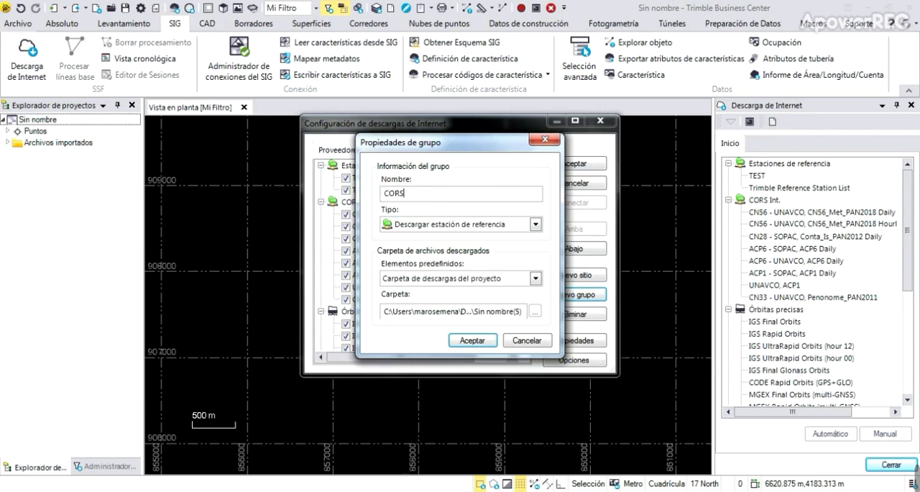
type("ORS IGN Panama")
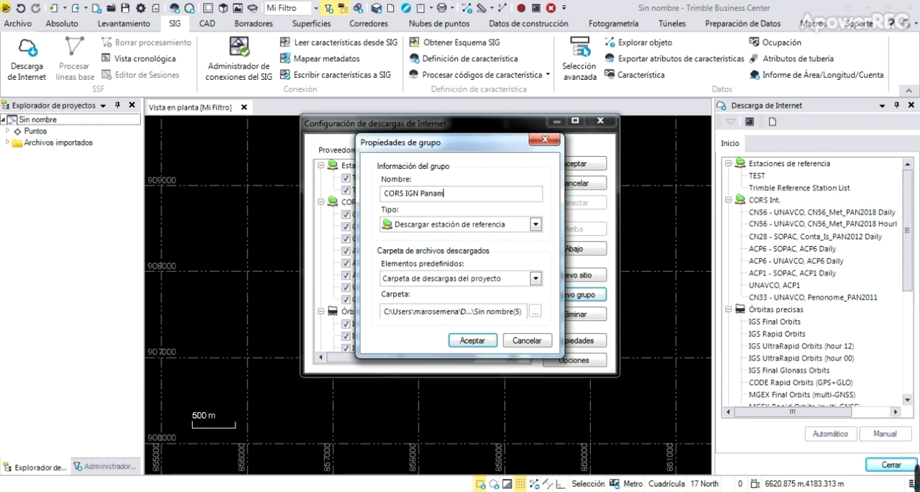
left_click(475, 341)
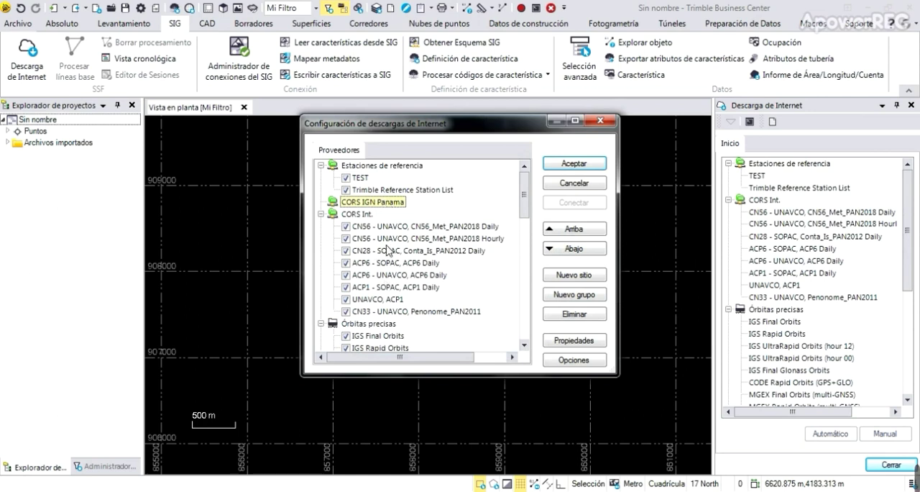
left_click(320, 215)
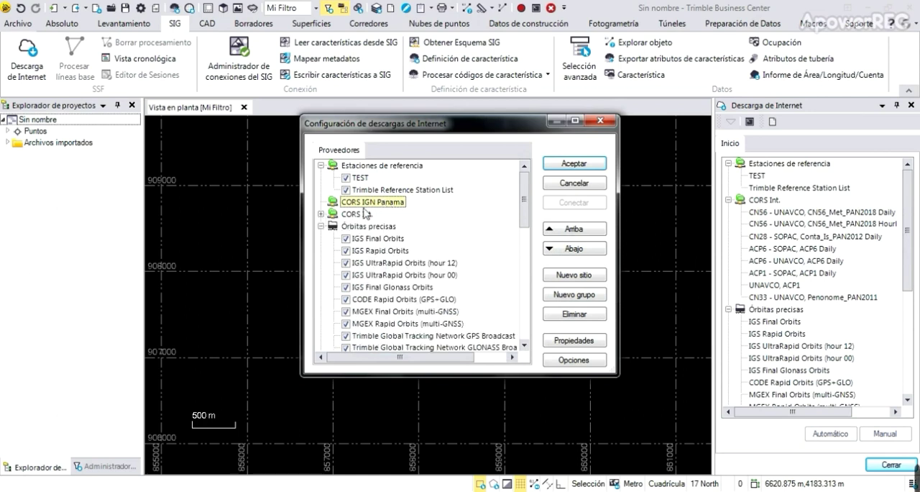
left_click(589, 280)
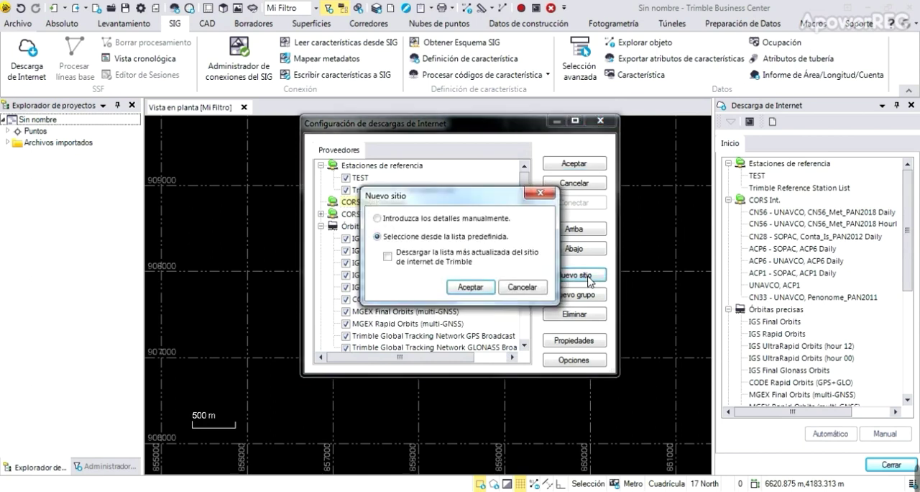
left_click(468, 220)
left_click(469, 287)
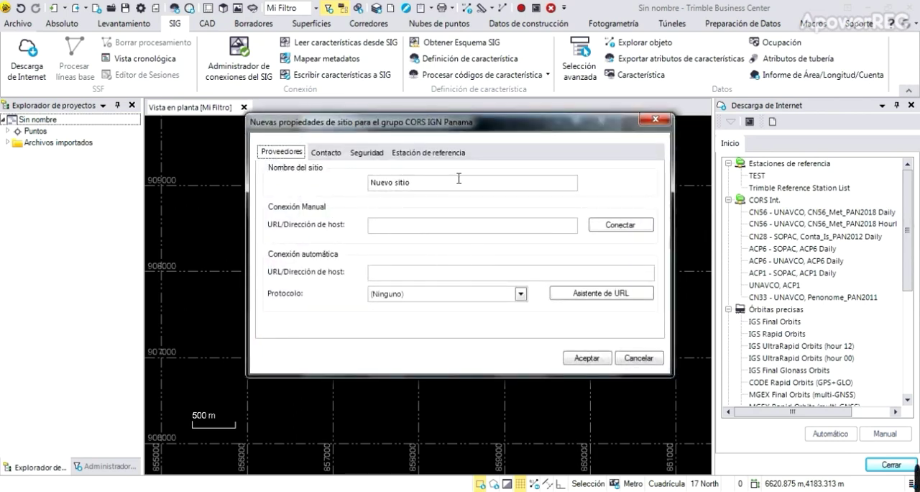
left_click_drag(448, 185, 329, 184)
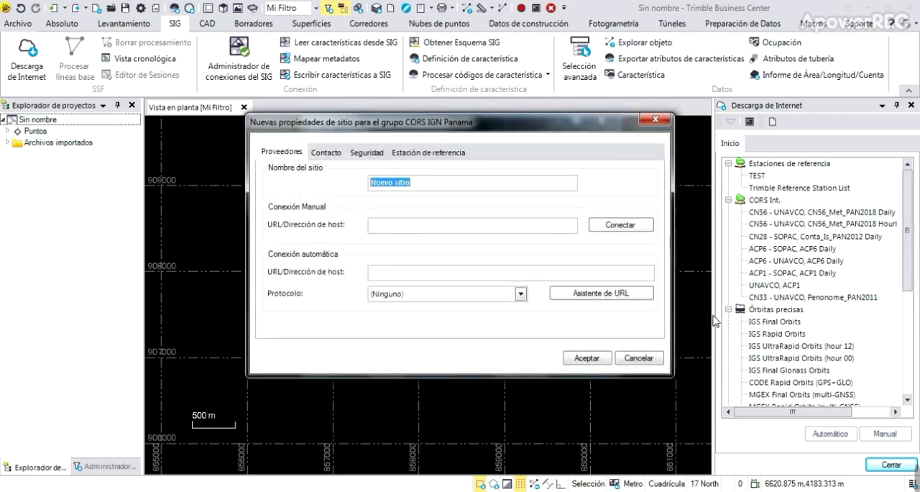
type("IGN1-Sede")
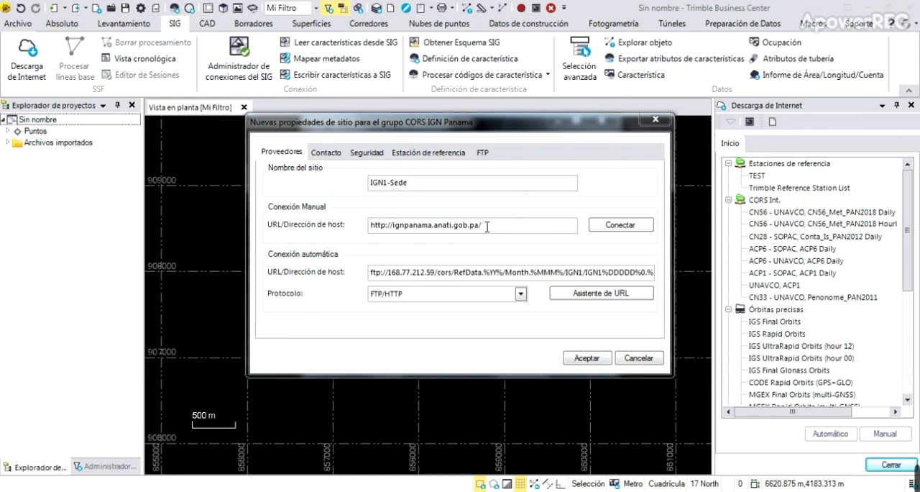
Switch to the browser to view the ignpanama.anati.gob.pa home page, and return to Trimble Business Center.
mouse_move(910, 484)
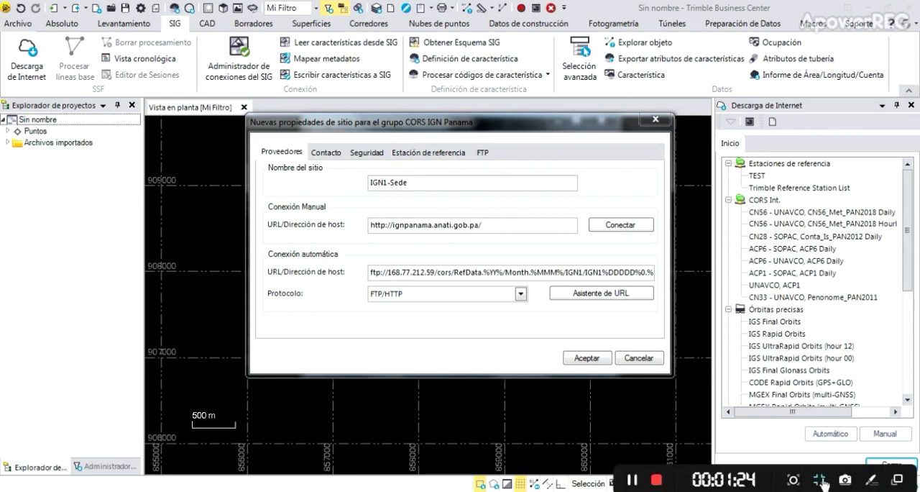
left_click(632, 479)
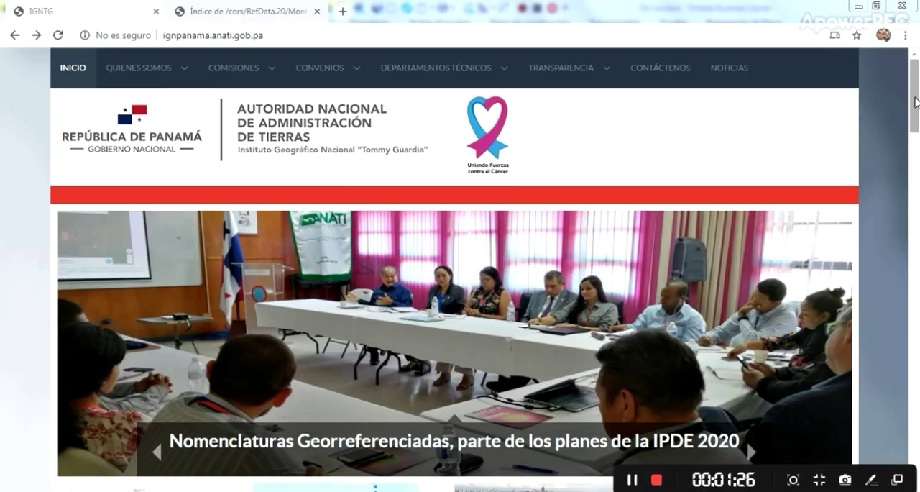
mouse_move(917, 98)
left_mouse_down()
mouse_move(919, 447)
mouse_move(915, 101)
left_mouse_up()
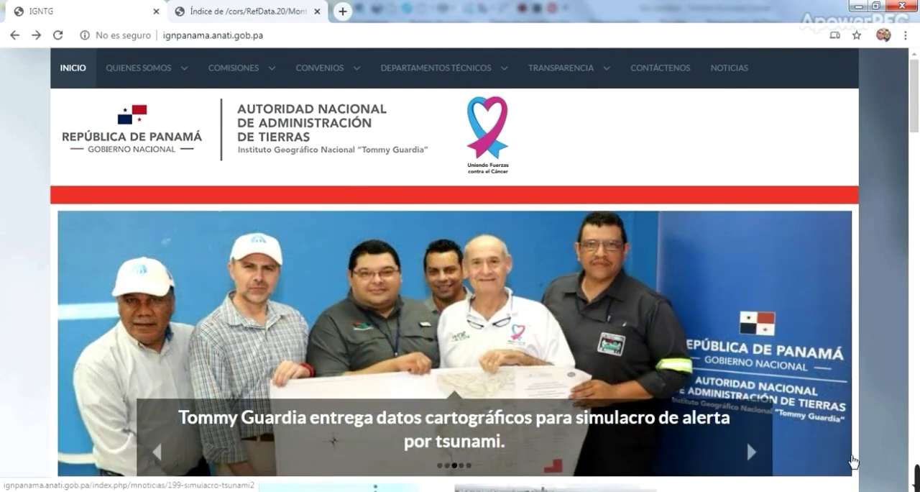
left_click(278, 491)
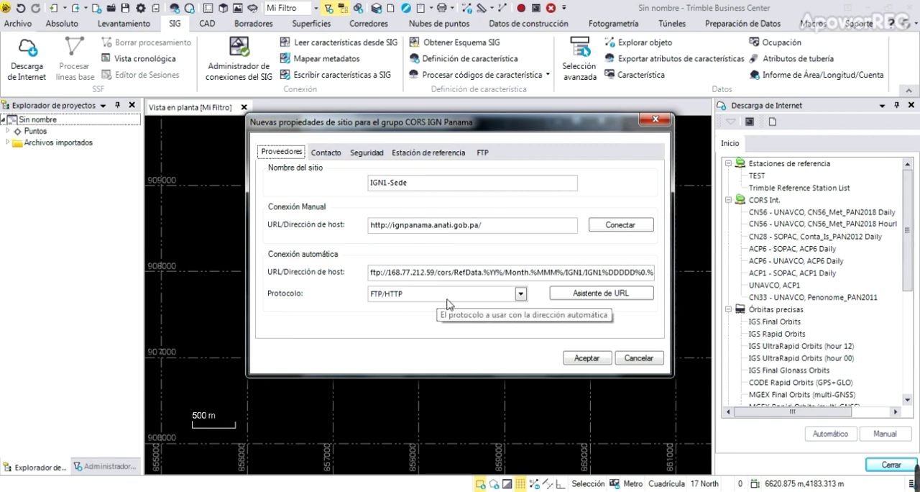
Check the new site's contact, security, reference station and FTP settings, and save the site and the download configuration.
left_click(327, 155)
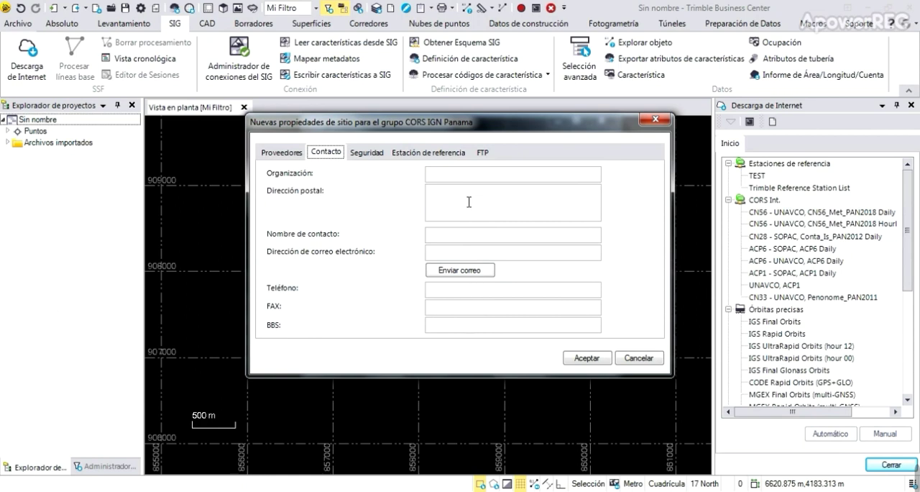
left_click(368, 154)
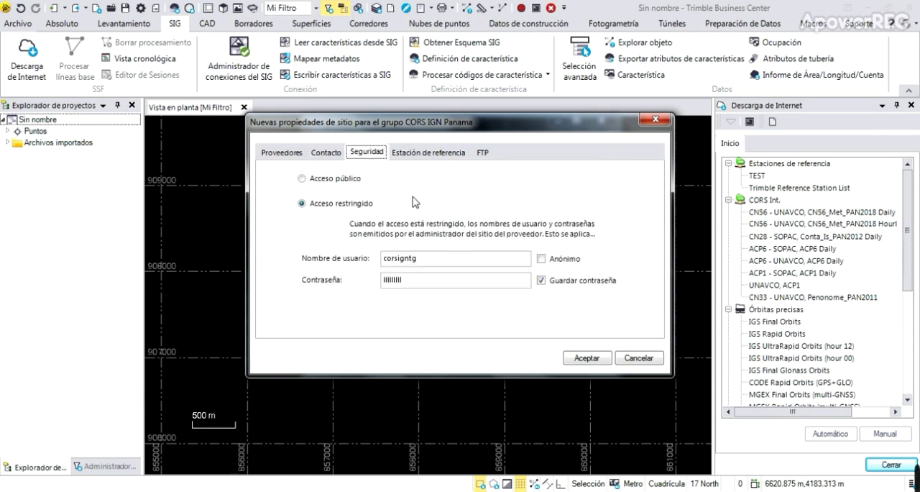
left_click(334, 156)
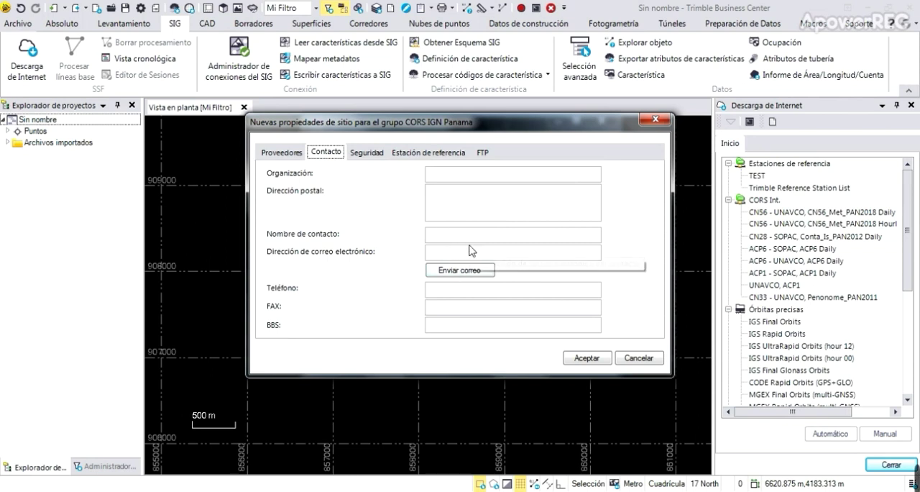
left_click(372, 153)
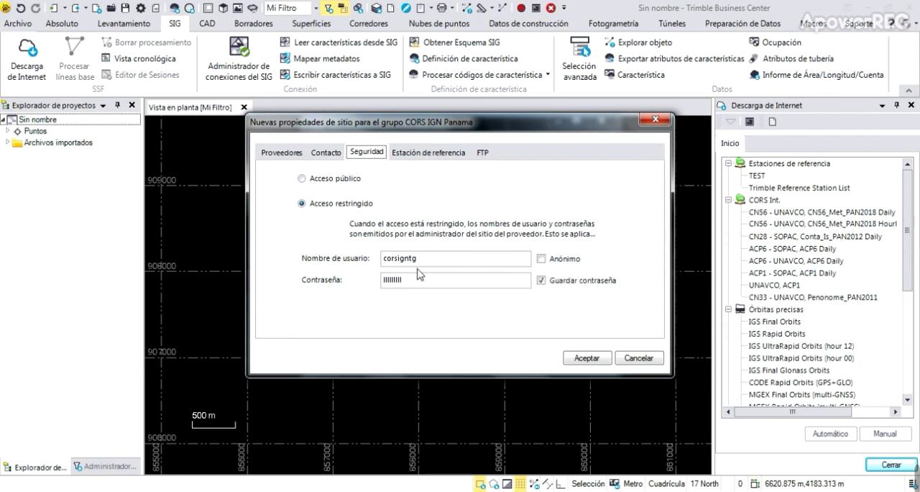
left_click(427, 152)
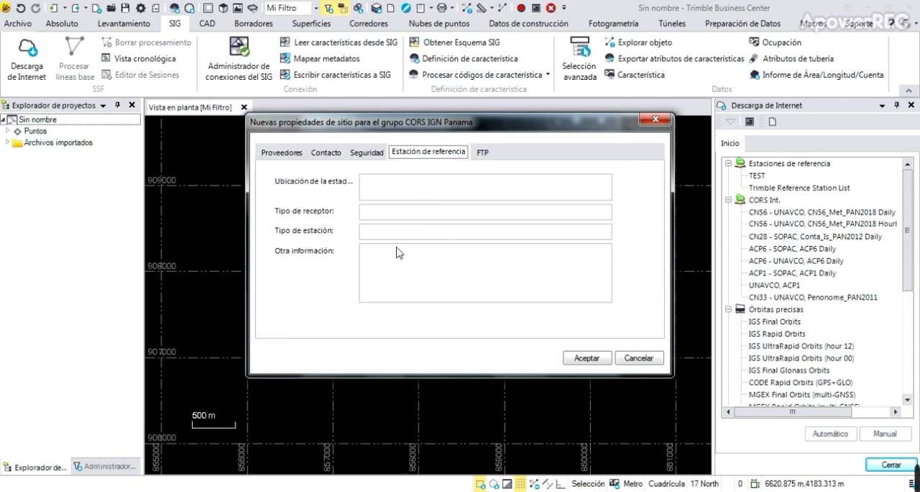
left_click(481, 155)
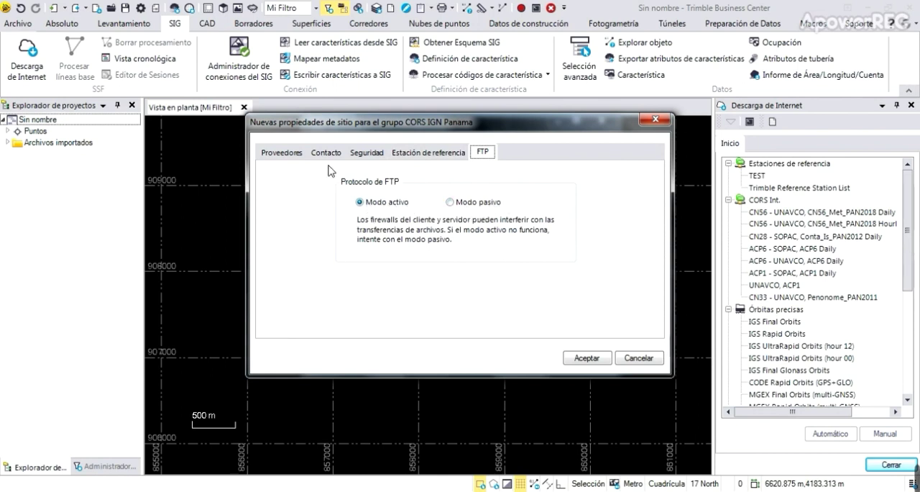
left_click(284, 153)
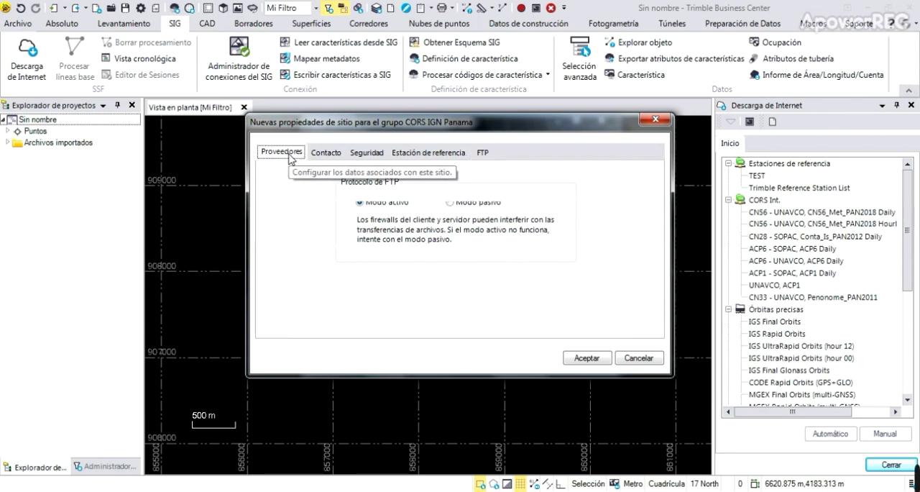
left_click(589, 358)
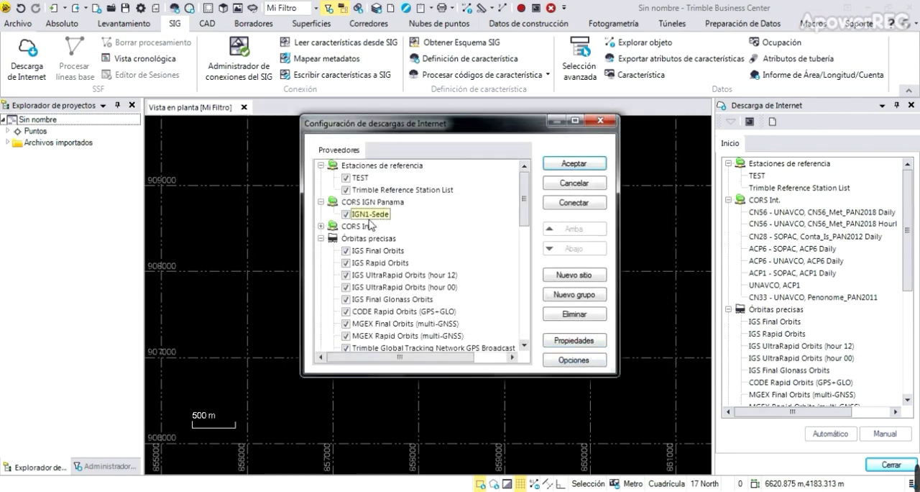
left_click(573, 164)
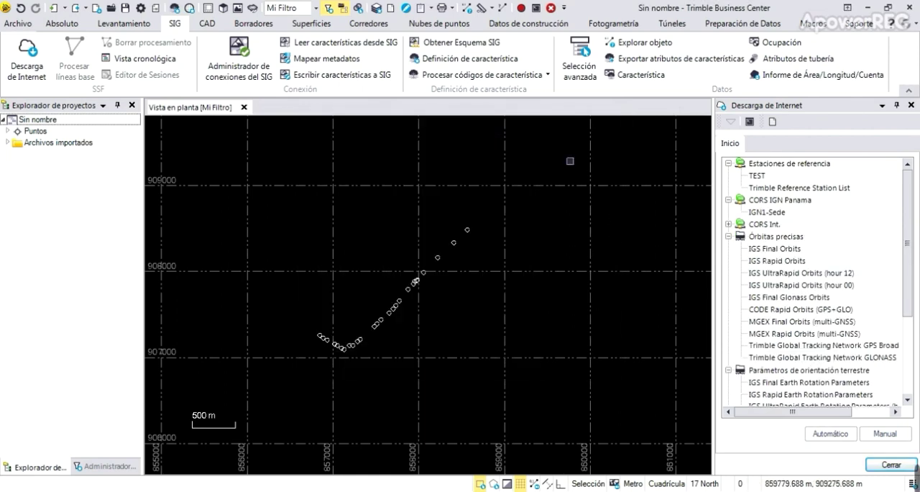
Automatically download the IGN1-Sede station data for the project time period and import point IGN1 into the project.
left_click(782, 214)
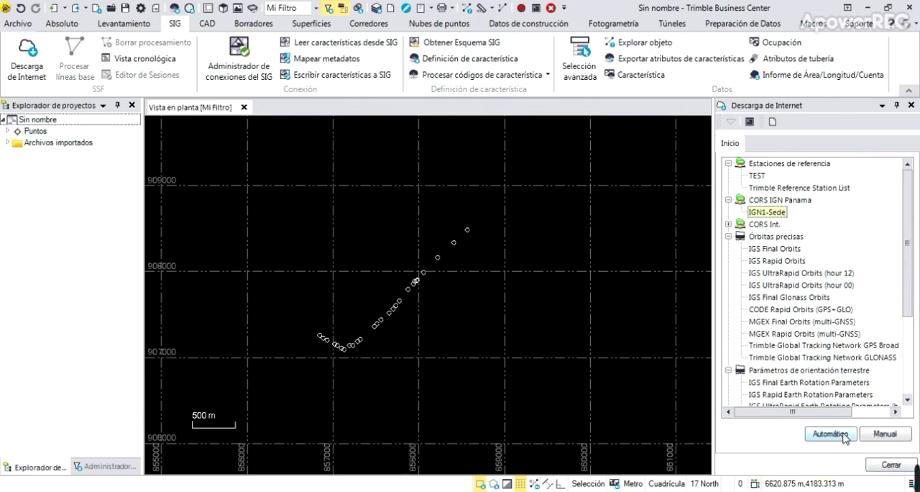
mouse_move(719, 482)
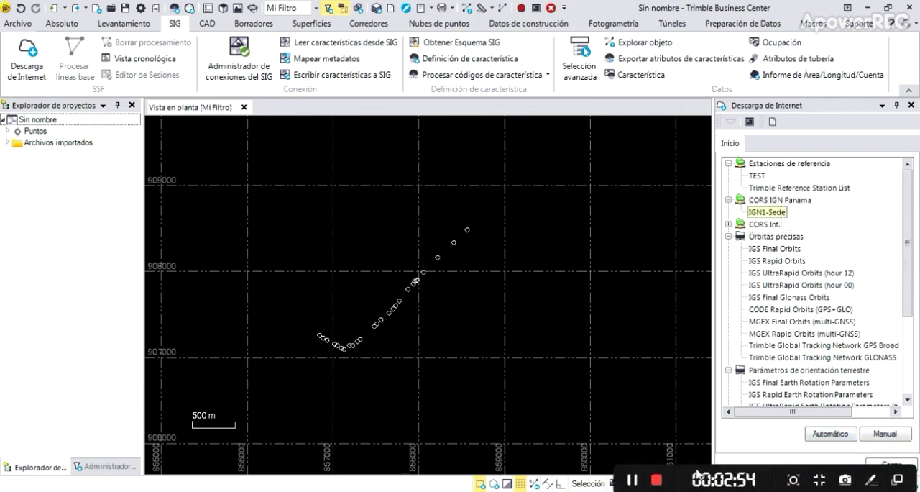
left_click(656, 479)
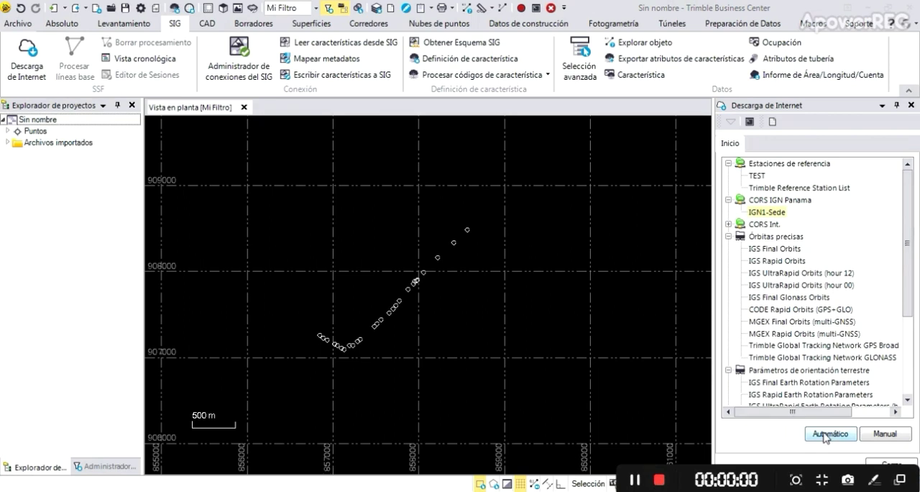
left_click(827, 434)
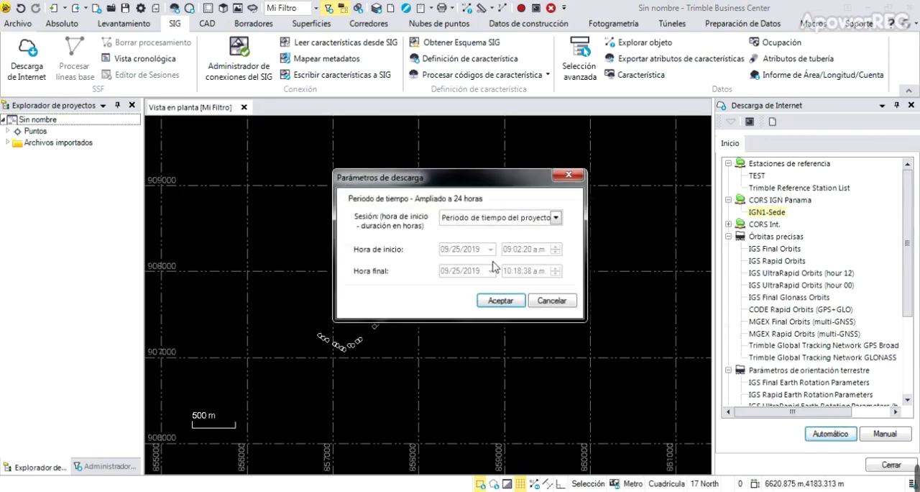
left_click(501, 300)
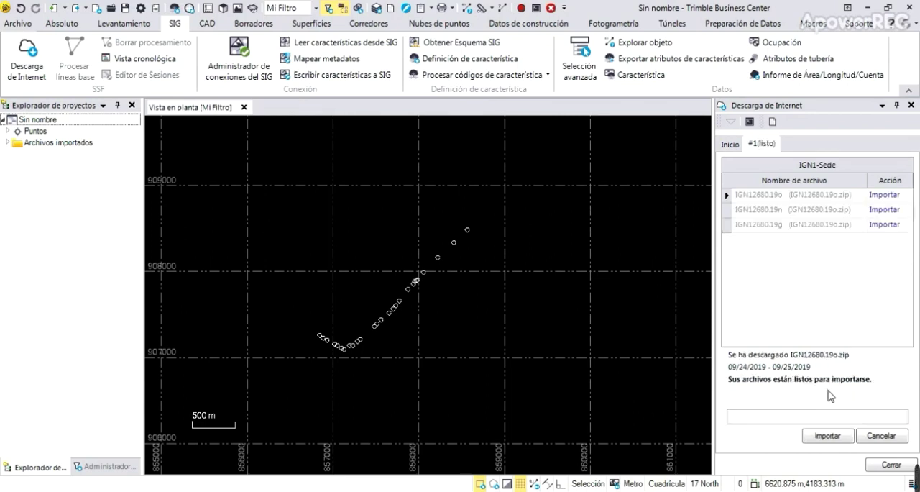
left_click(828, 437)
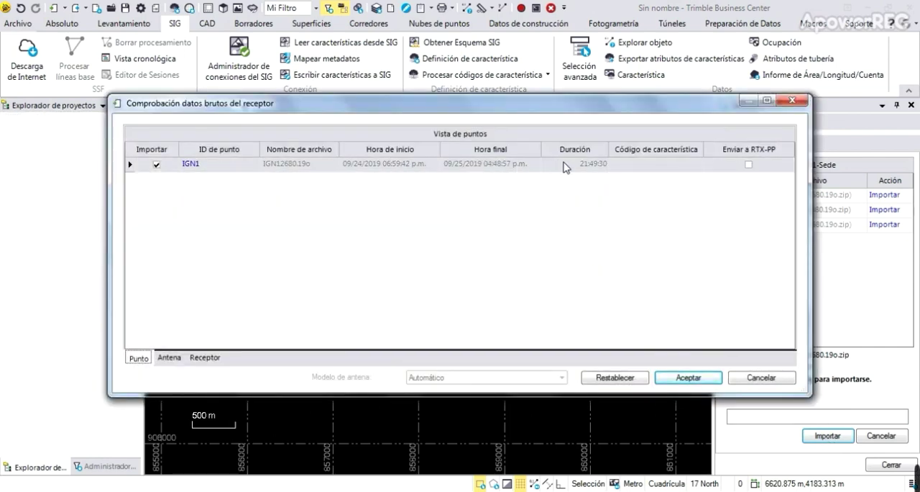
left_click(680, 378)
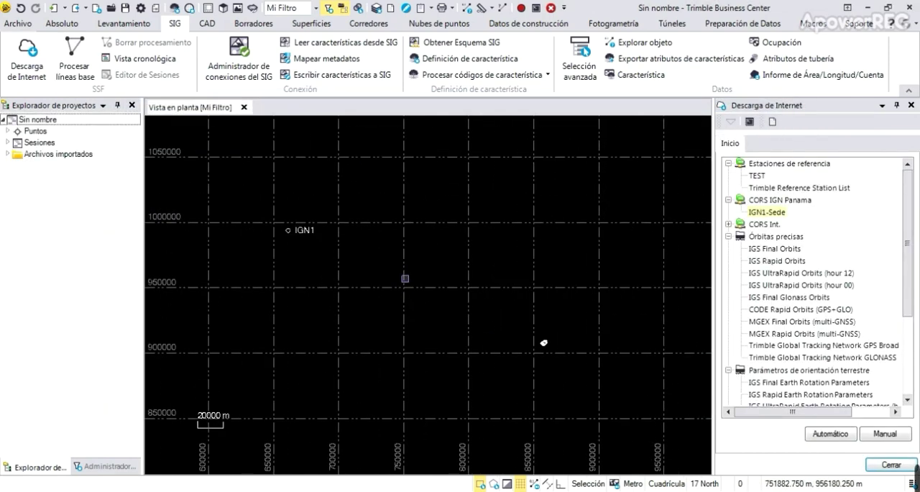
Process the project's baselines against reference point IGN1 and save the results.
left_click(70, 58)
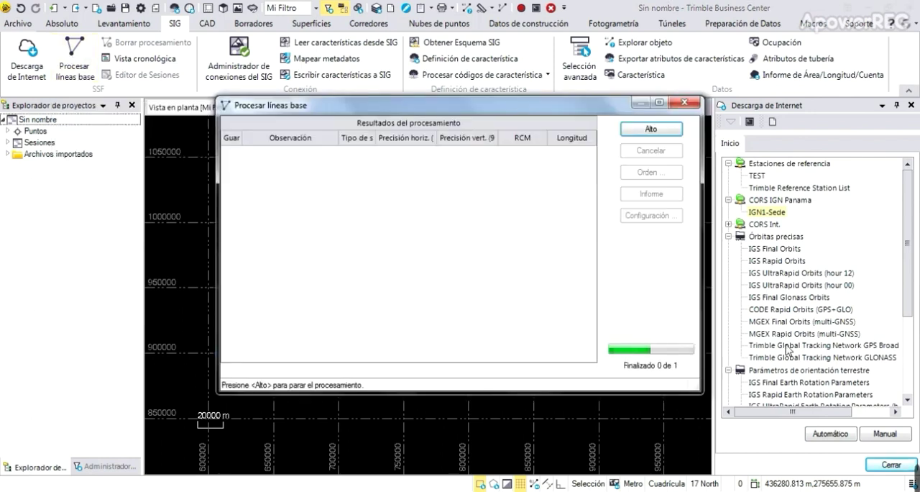
left_click(888, 465)
mouse_move(640, 483)
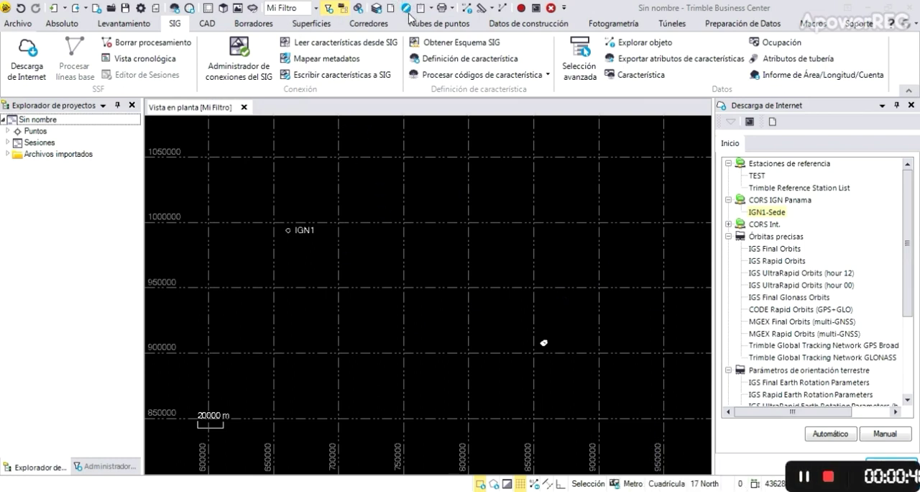
Generate the baseline processing report for IGN1 and examine its solutions, estimated precisions and processing times.
left_click(428, 10)
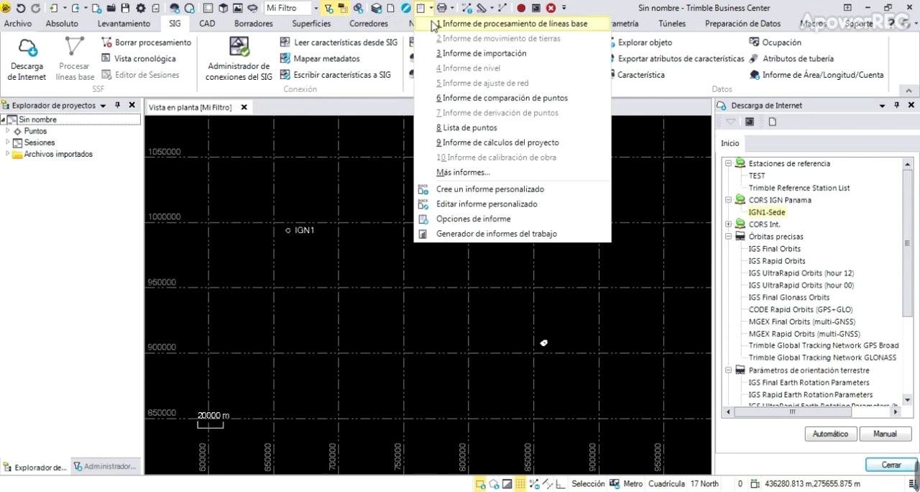
left_click(434, 22)
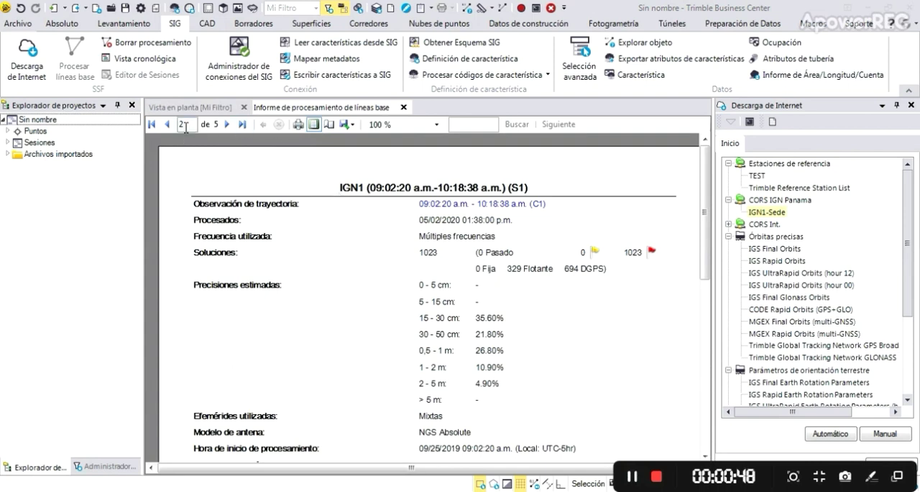
left_click_drag(712, 165, 706, 227)
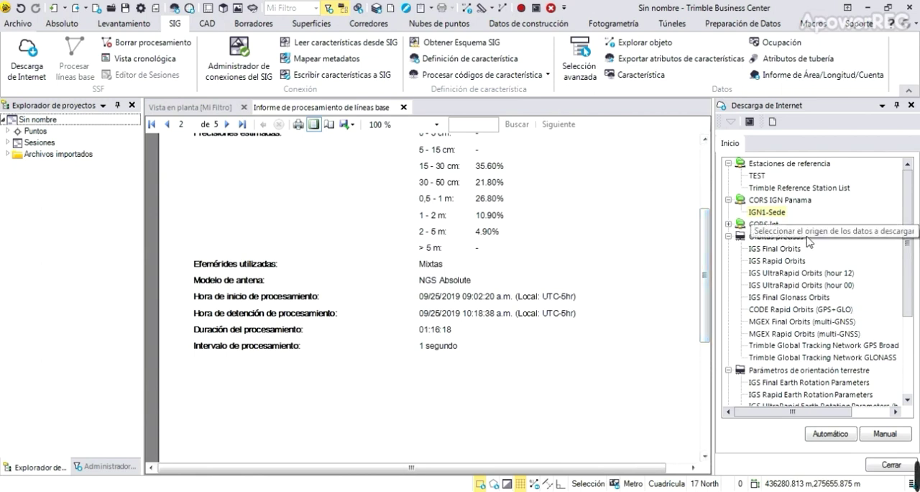
mouse_move(915, 472)
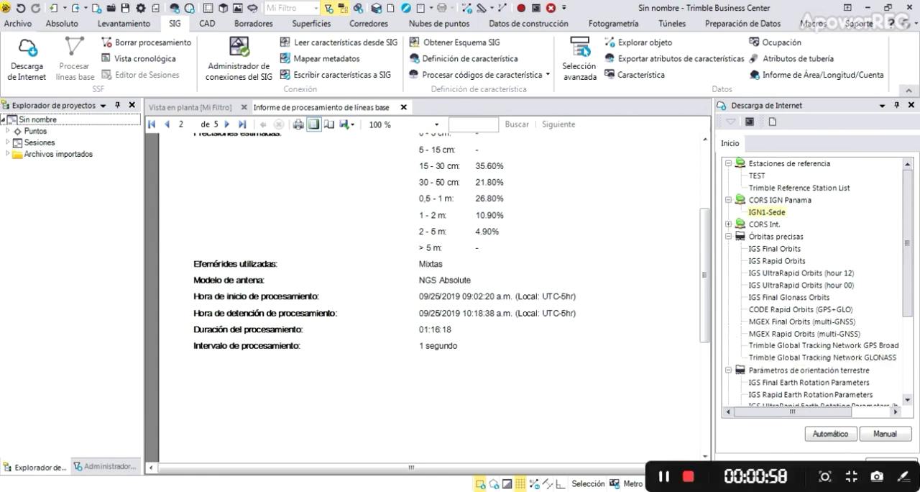
left_click(636, 477)
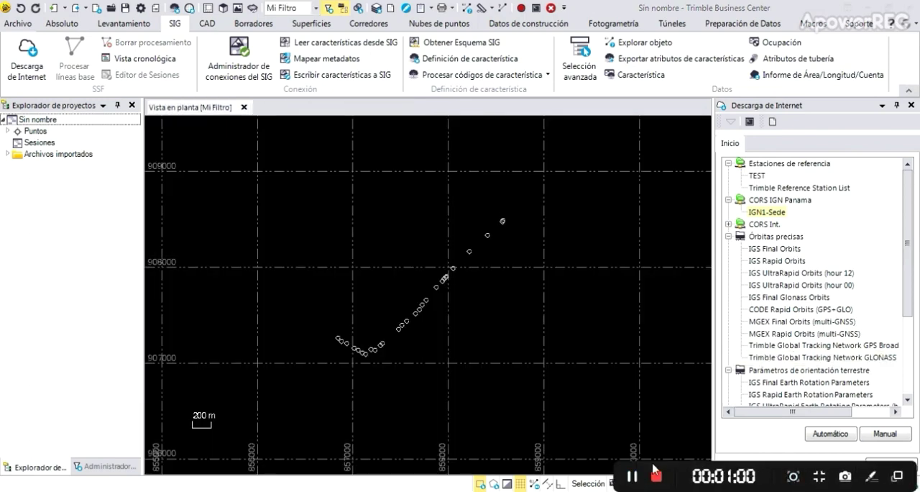
left_click(773, 123)
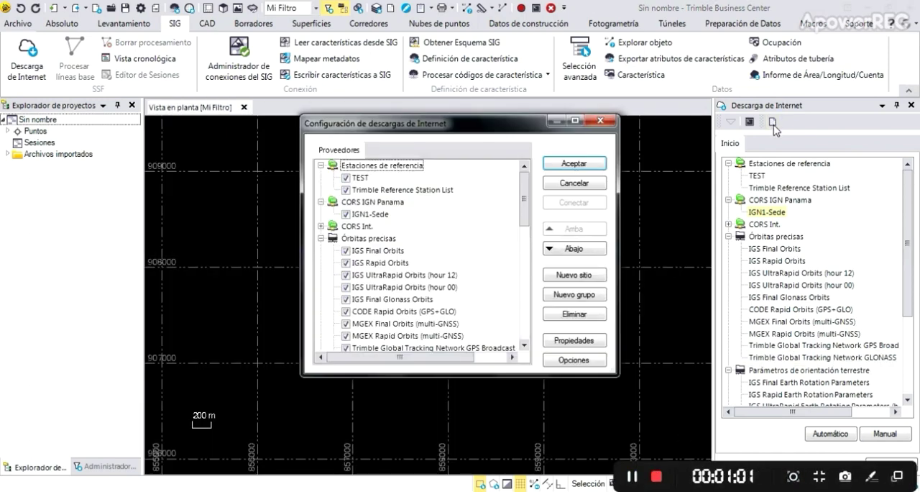
left_click(380, 203)
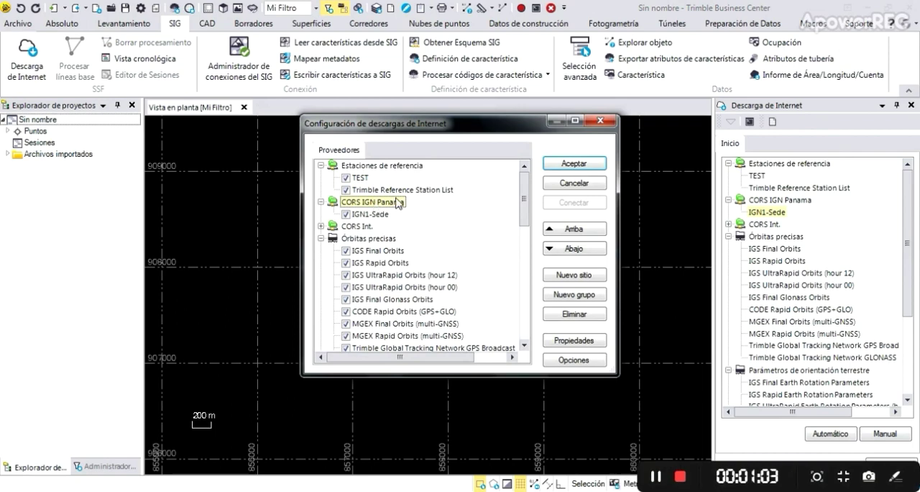
left_click(584, 277)
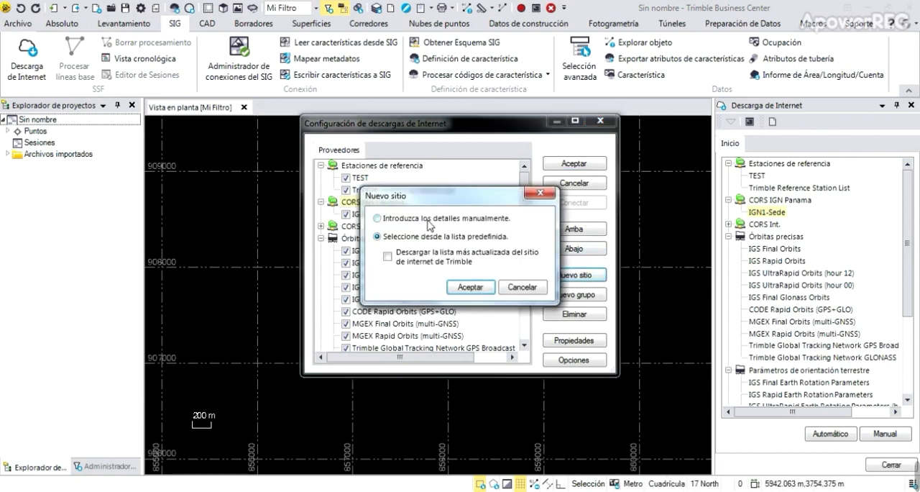
left_click(460, 220)
left_click(486, 290)
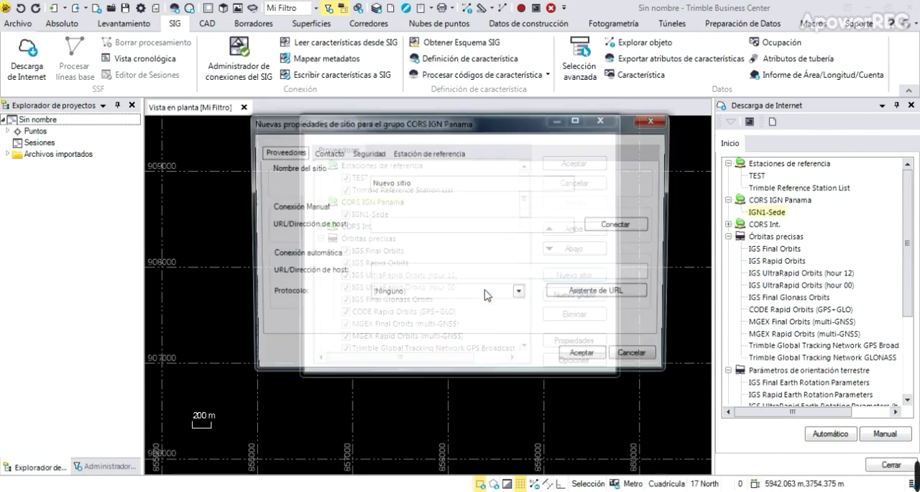
left_click_drag(428, 184, 347, 179)
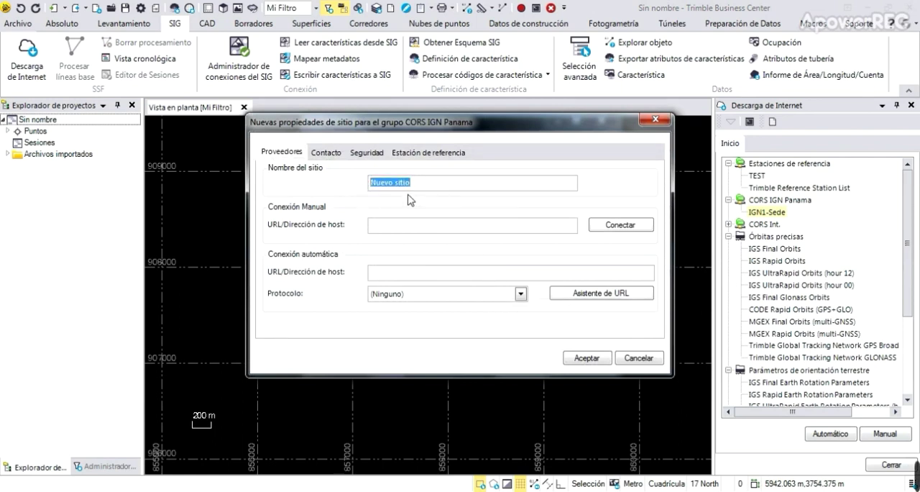
mouse_move(912, 478)
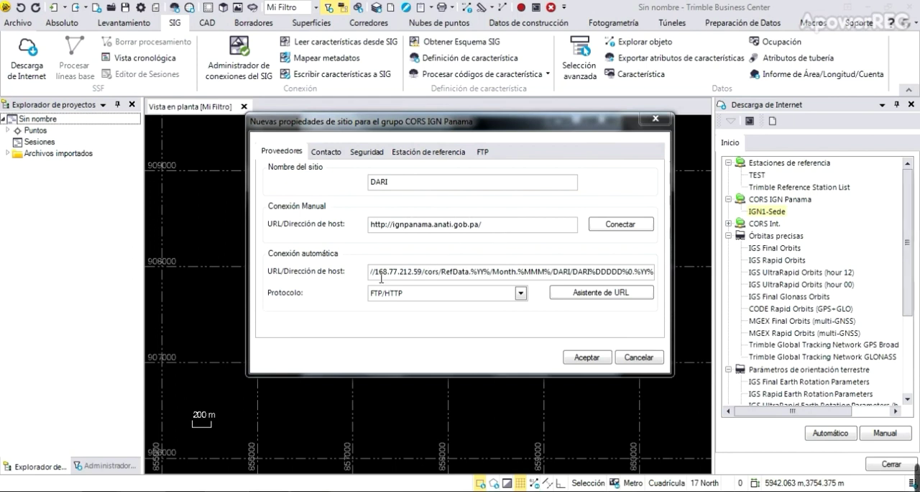
Check the DARI station codes in the automatic address and the restricted-access credentials, and save the site and the download configuration.
left_click(570, 271)
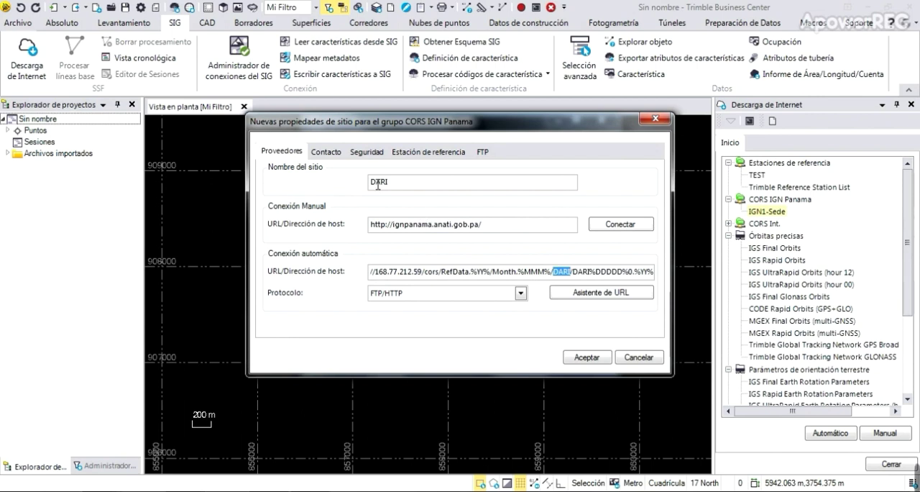
left_click(589, 271)
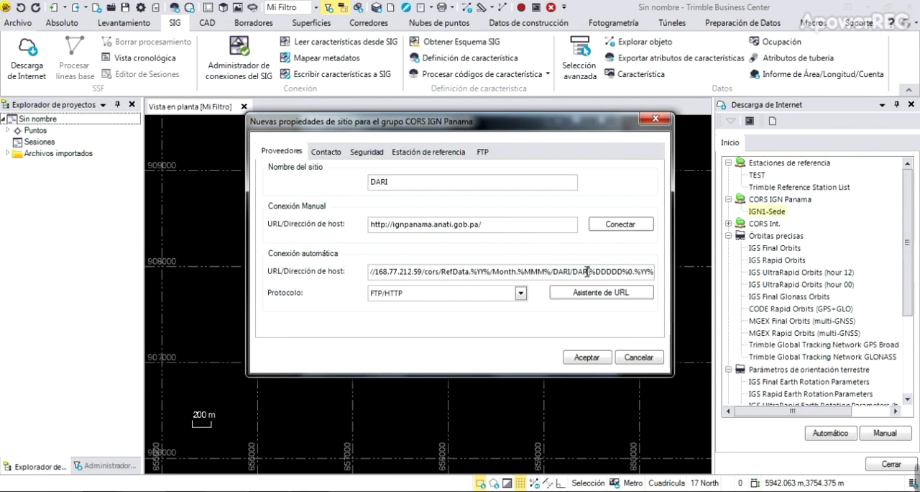
double_click(588, 271)
left_click(365, 152)
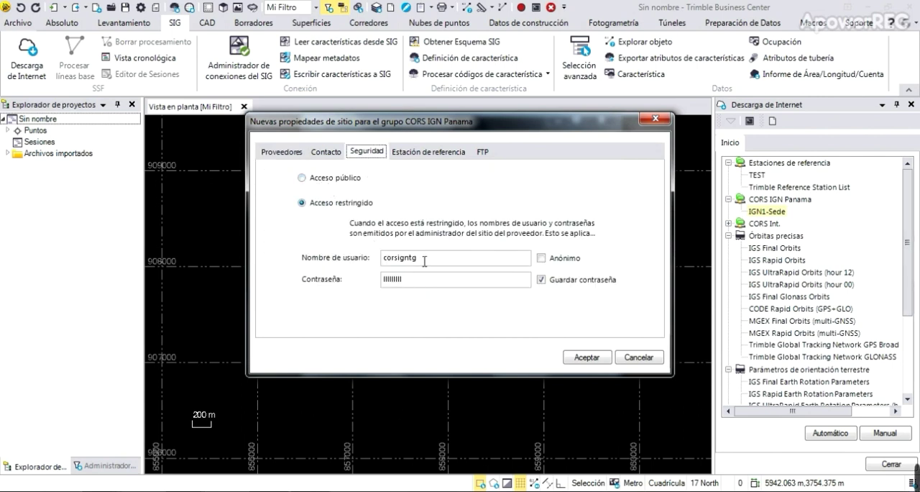
left_click(279, 153)
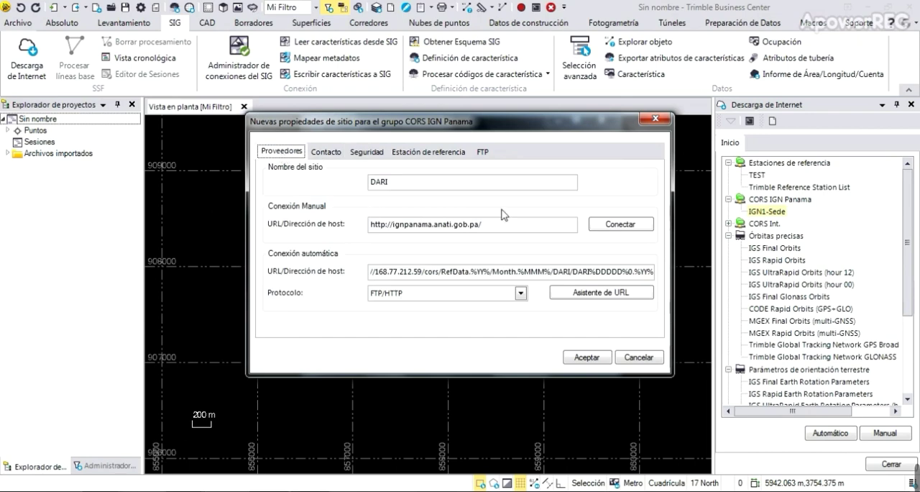
left_click(589, 357)
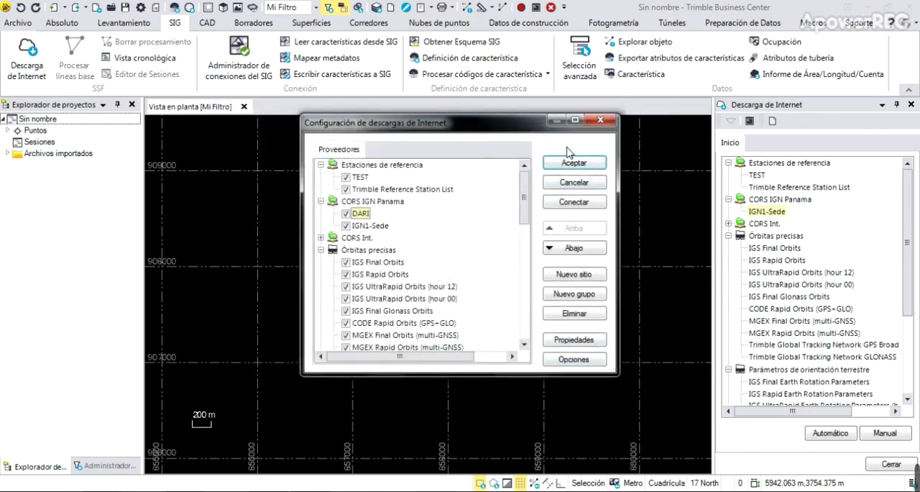
left_click(573, 161)
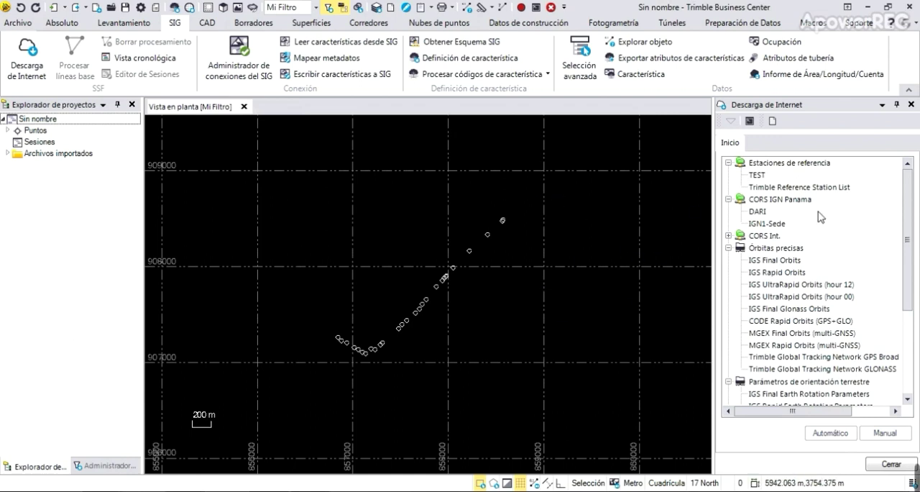
Automatically download the DARI station data for the project time period and import point DARI into the project.
left_click(761, 212)
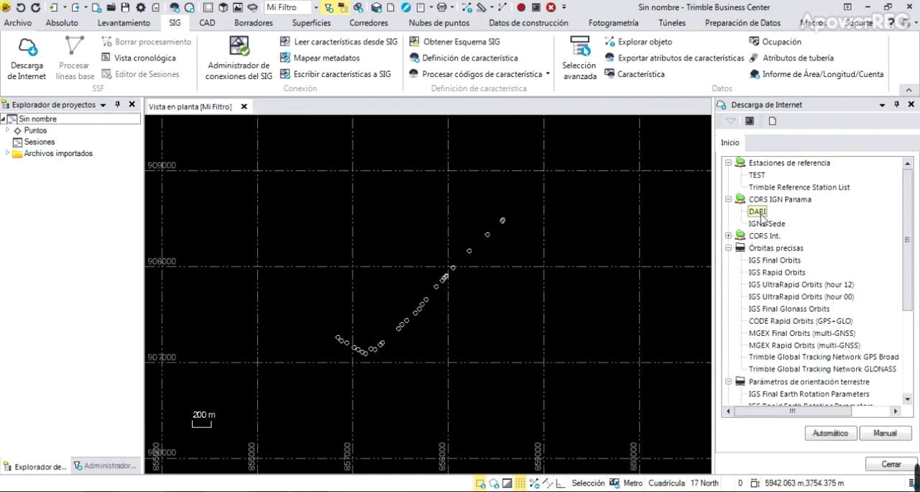
left_click(824, 434)
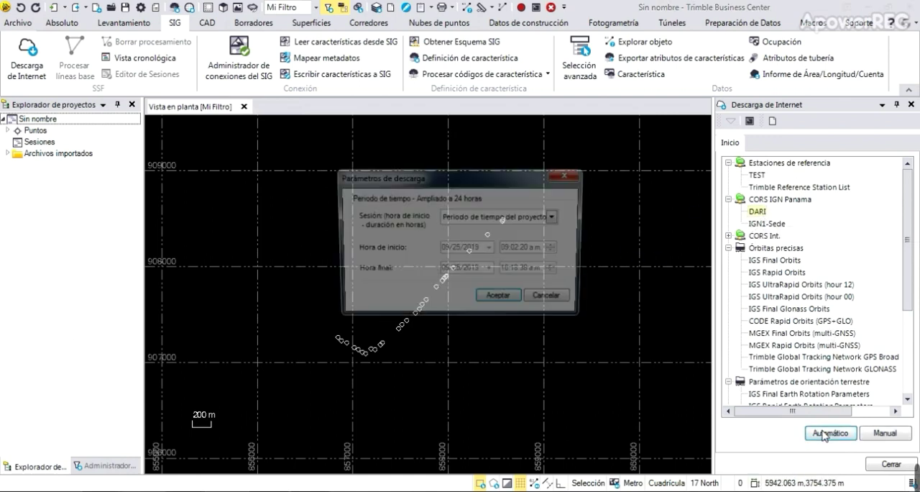
left_click(501, 299)
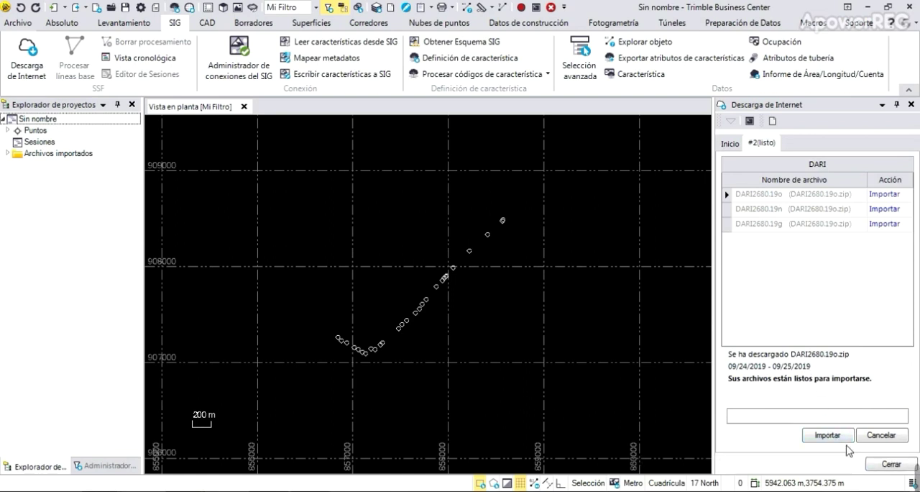
left_click(840, 436)
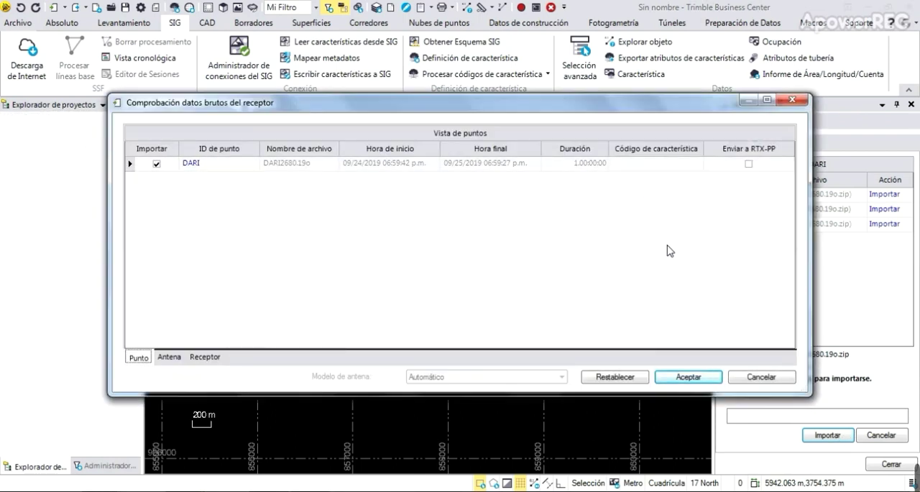
left_click(685, 377)
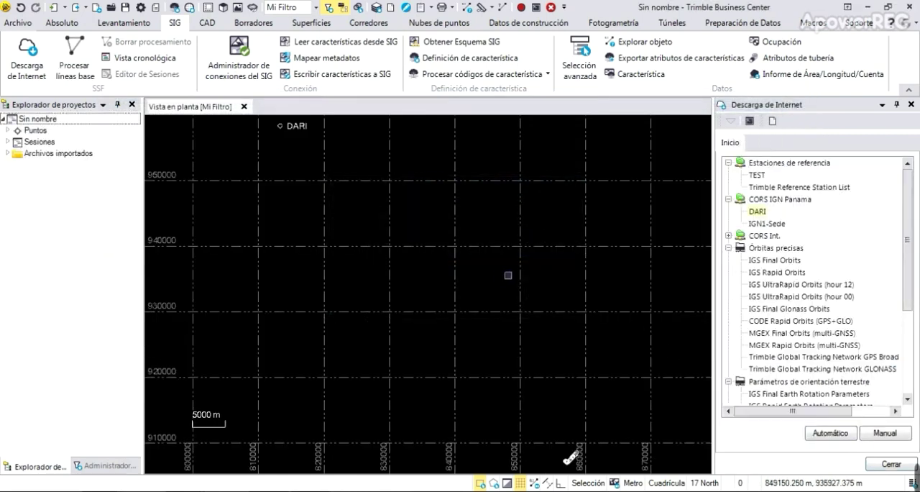
Process the project's baselines against reference point DARI and save the results.
scroll(496, 279, "down", 2)
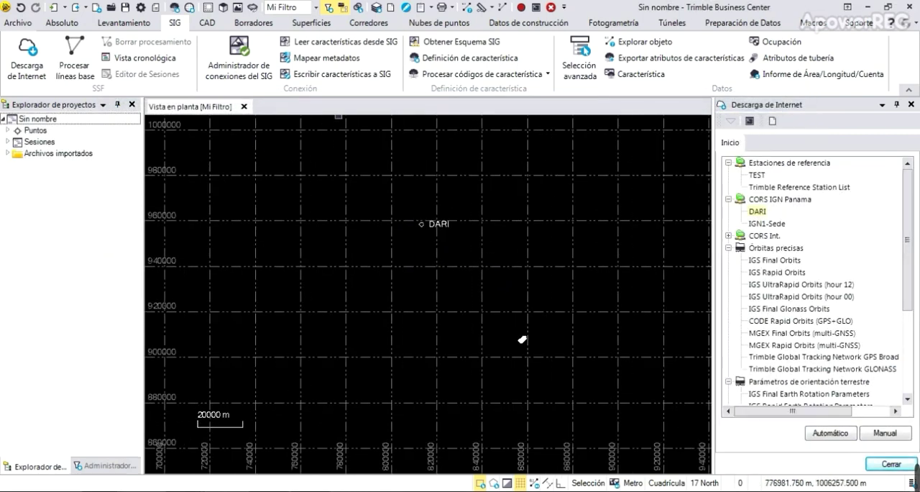
left_click(76, 54)
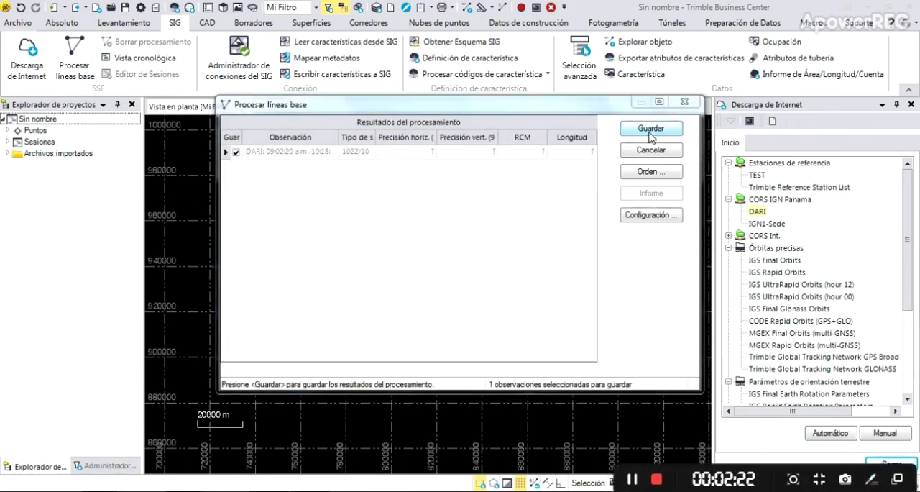
left_click(651, 134)
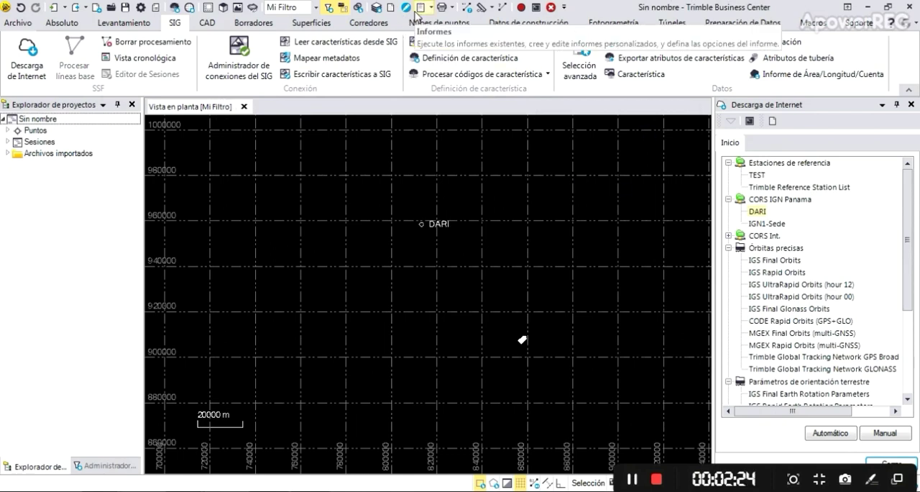
Generate the baseline processing report for DARI and examine its solutions and estimated precisions.
left_click(419, 8)
left_click(445, 24)
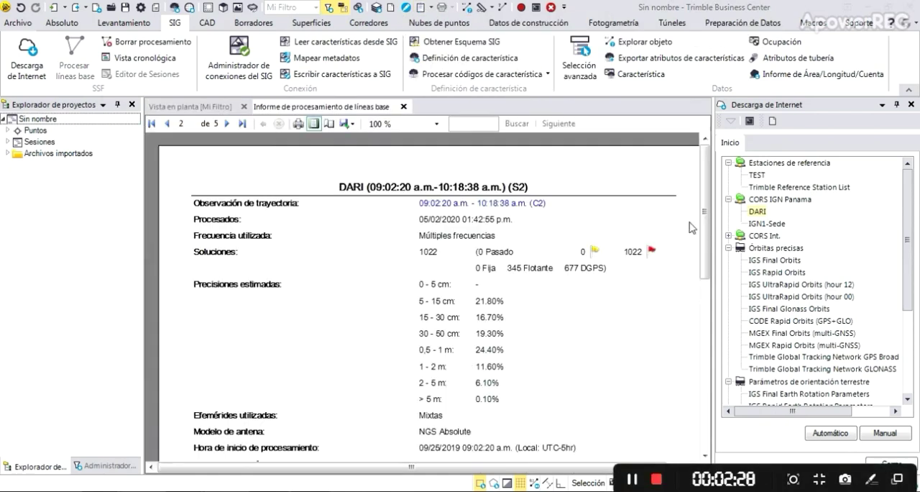
left_click_drag(704, 211, 705, 248)
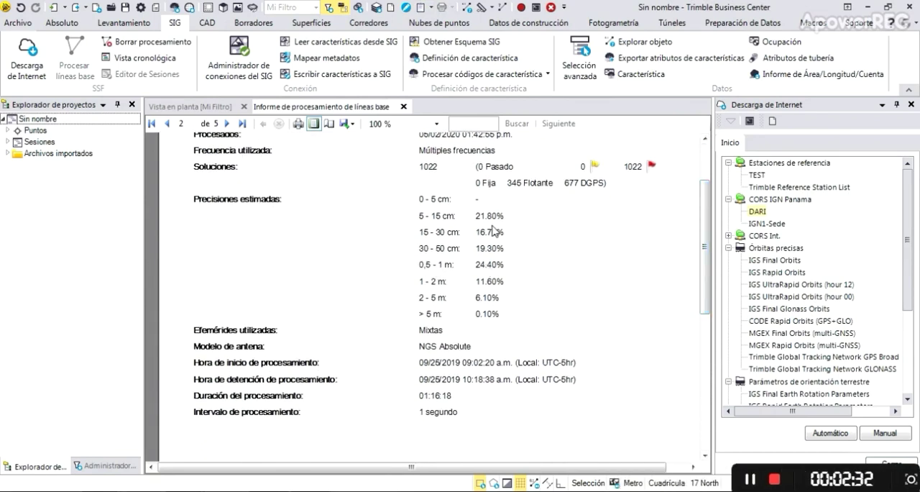